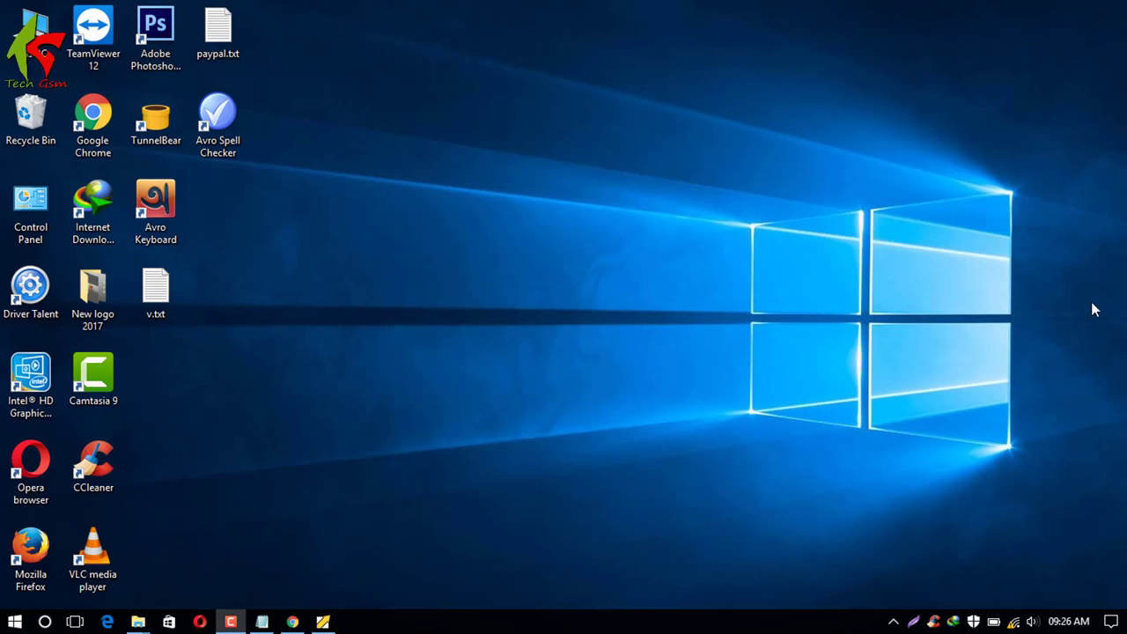
Step: Check the Abal Company network's options in the Wi-Fi list, then close the panel
left_click(1013, 622)
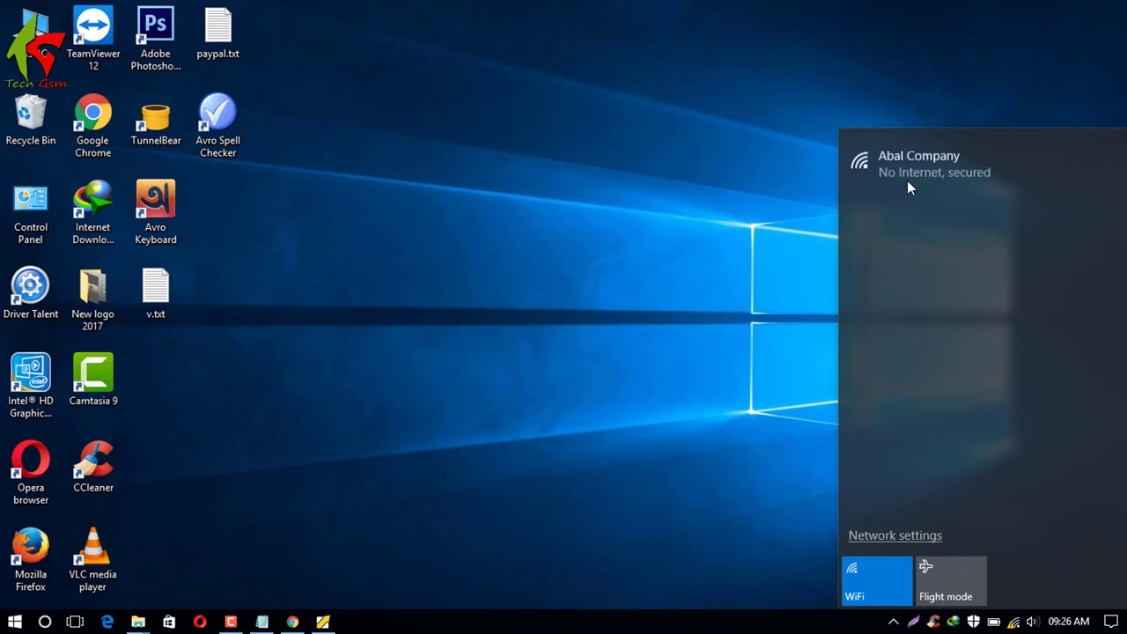
left_click(907, 180)
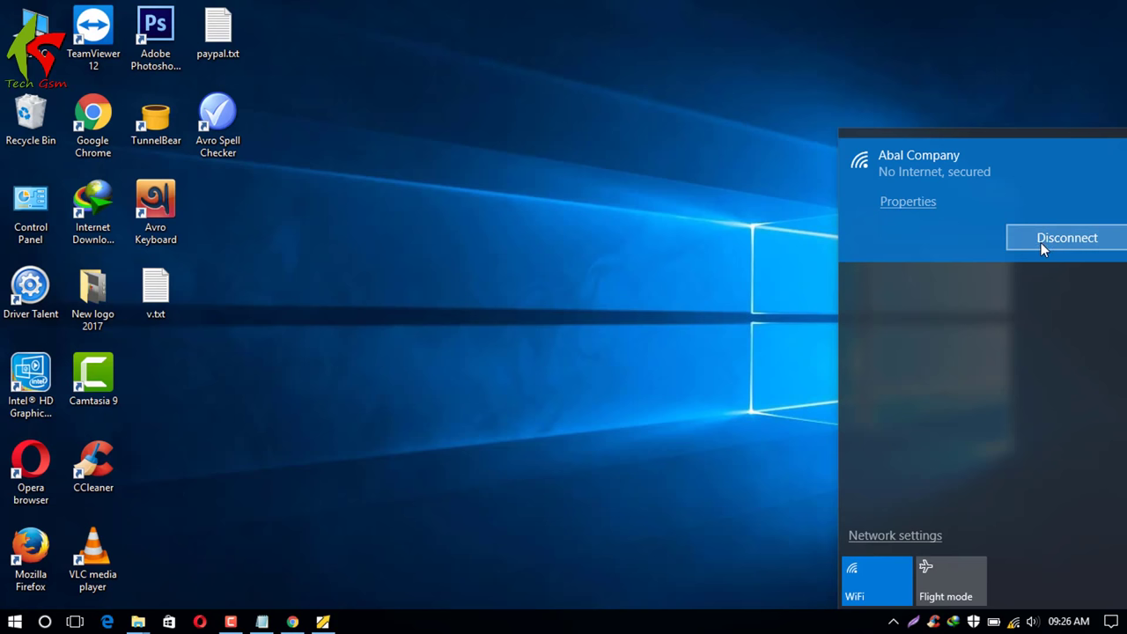
left_click(716, 172)
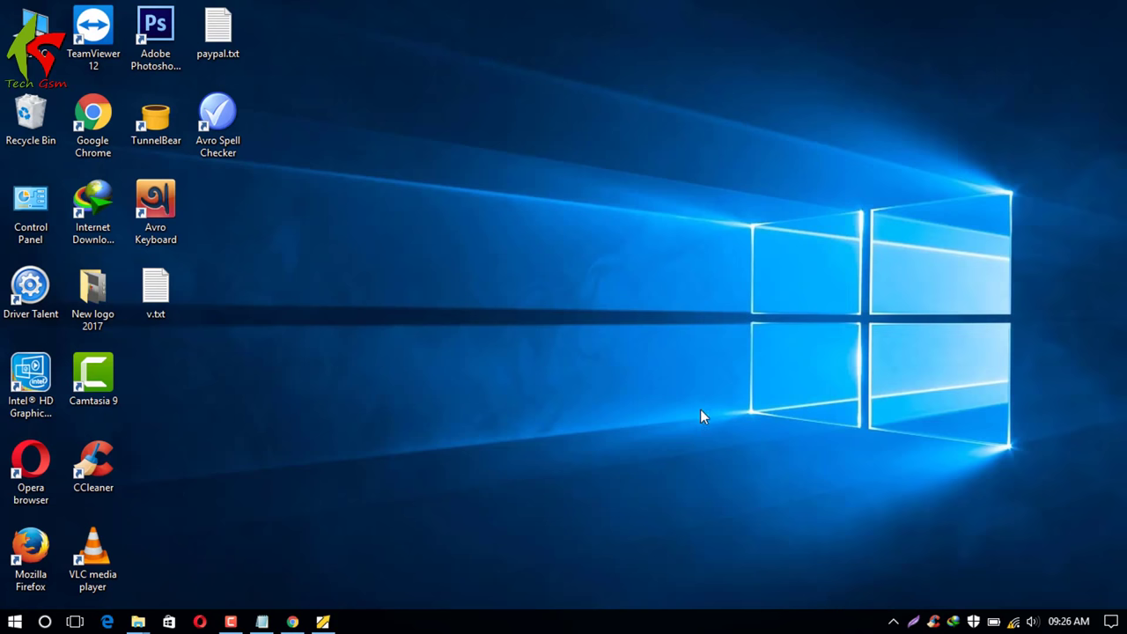
Step: Launch Chrome and load the router address 192.168.0.1, correcting the typed address first
left_click(293, 622)
right_click(222, 42)
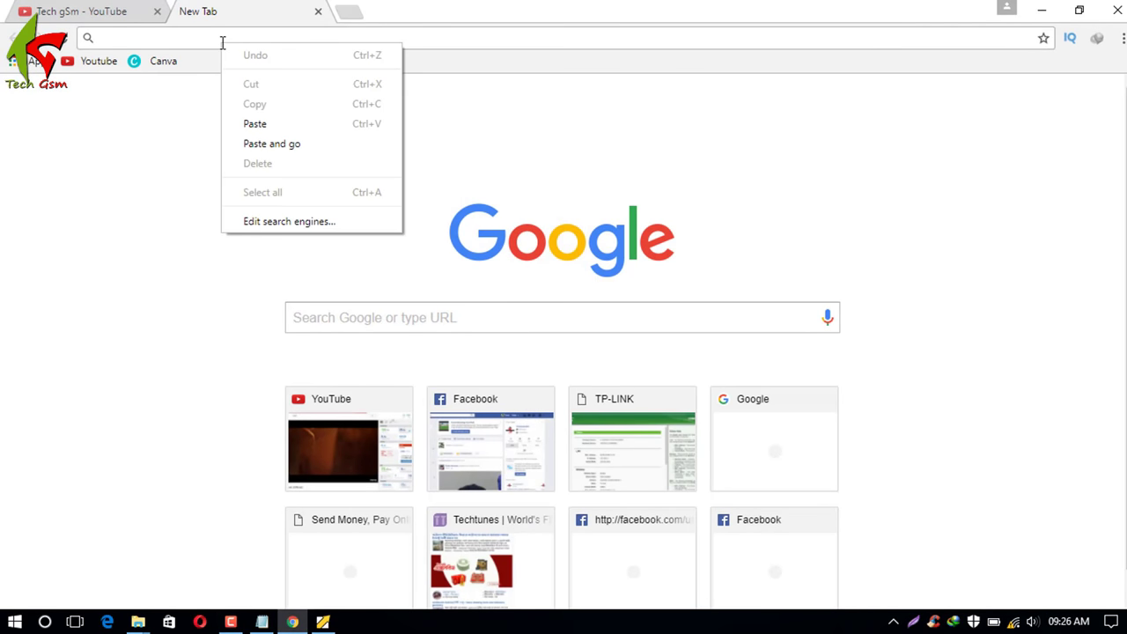
left_click(203, 42)
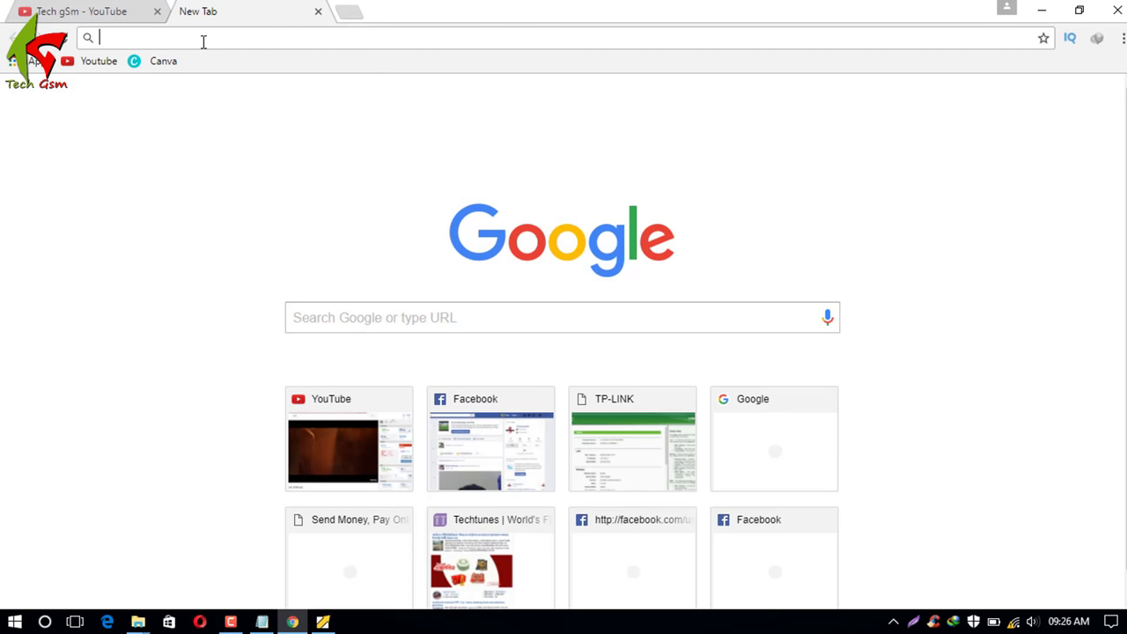
type("192.168.0.1")
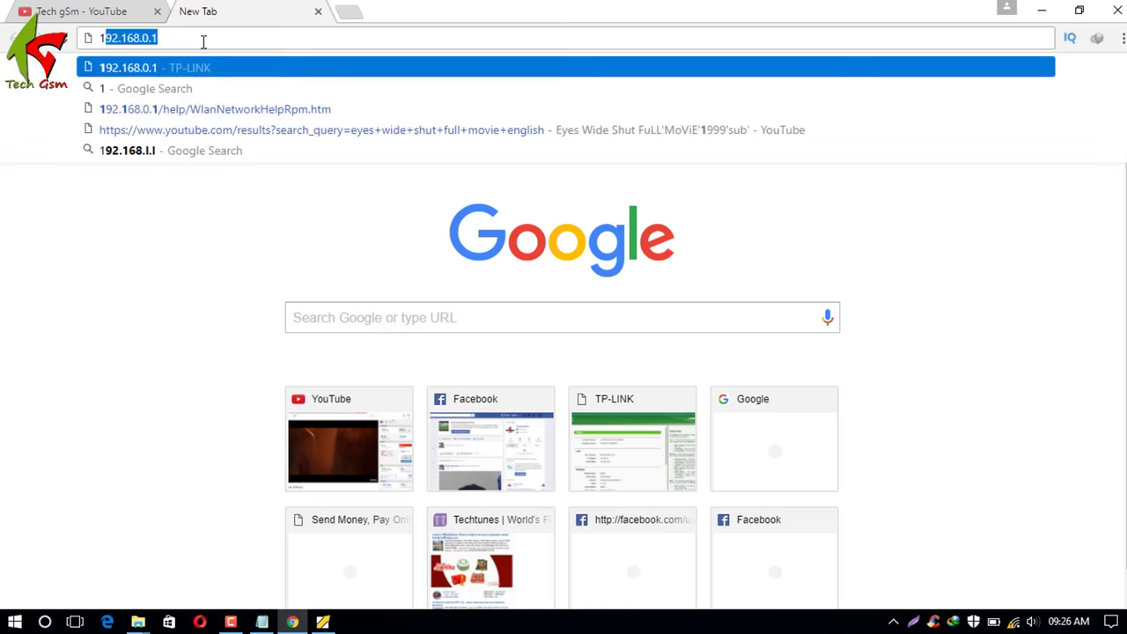
key("Right")
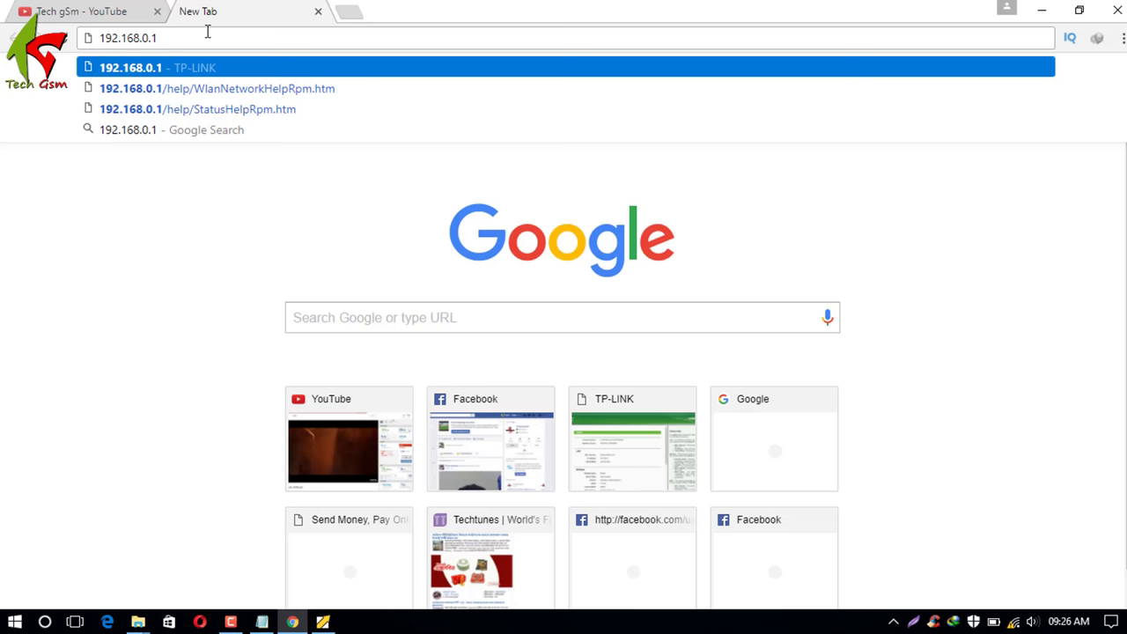
key("ctrl+a")
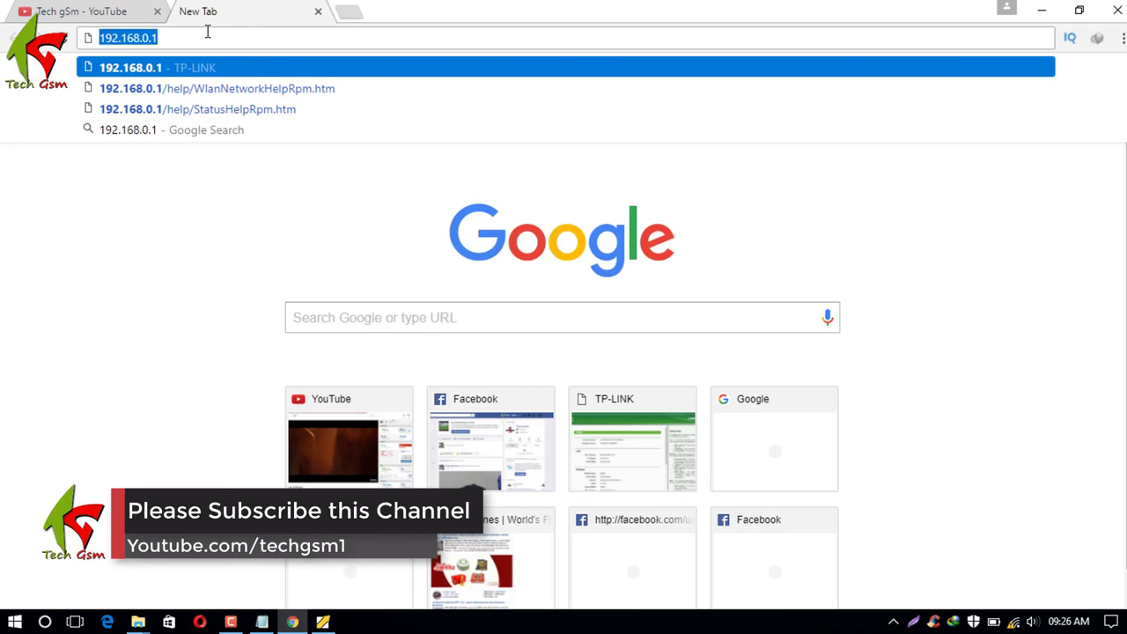
left_click(207, 33)
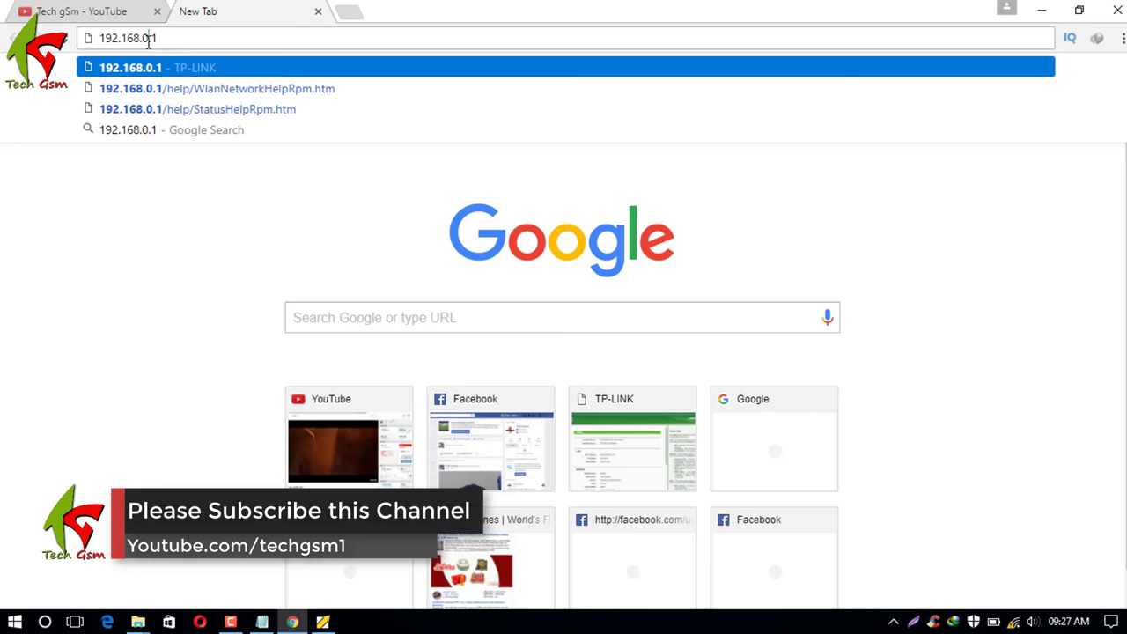
key("BackSpace")
key("BackSpace")
key("BackSpace")
type("1.1")
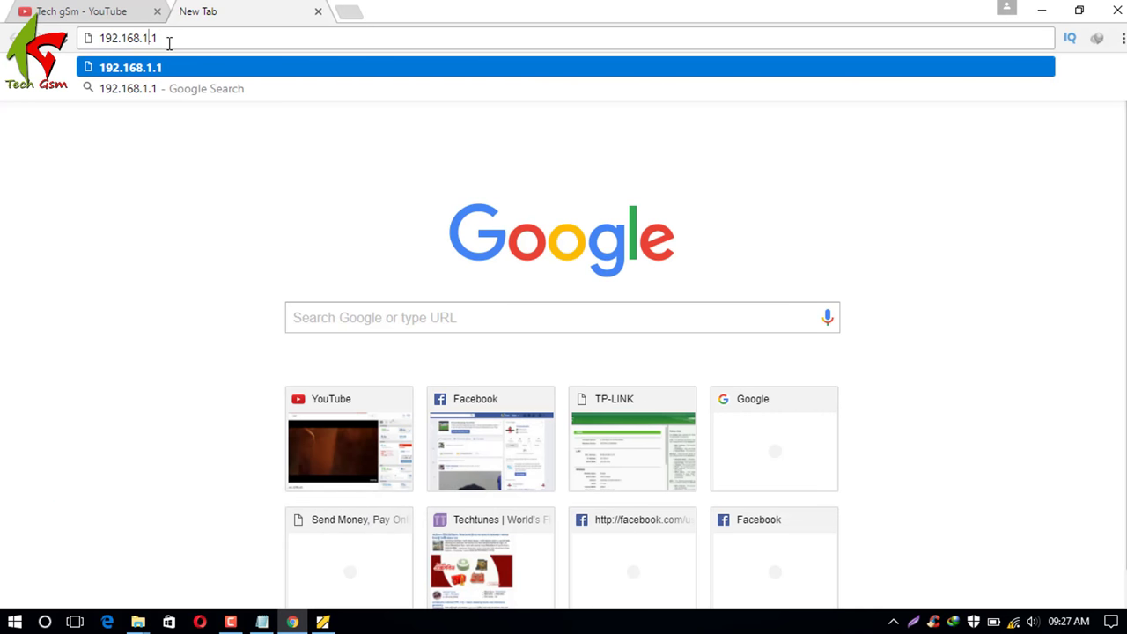
key("BackSpace")
type("0")
key("Return")
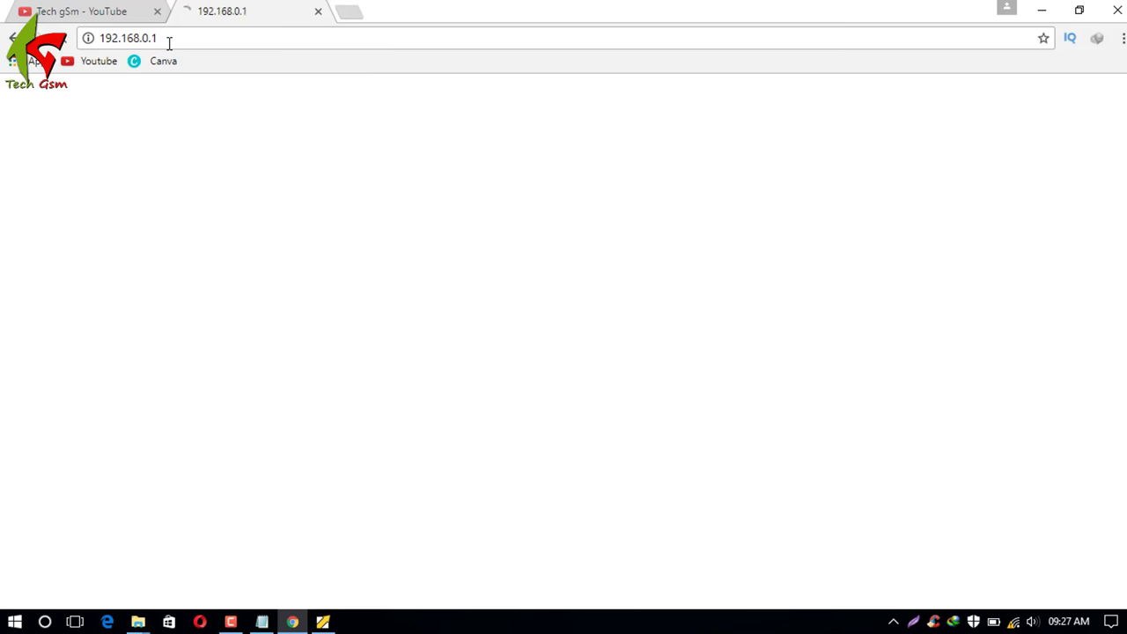
Step: Review the Status page (channel 1, 11b only, 20MHz), copy the 192.168.0.1 address, and minimize Chrome
scroll(388, 362, "down", 5)
scroll(387, 361, "up", 5)
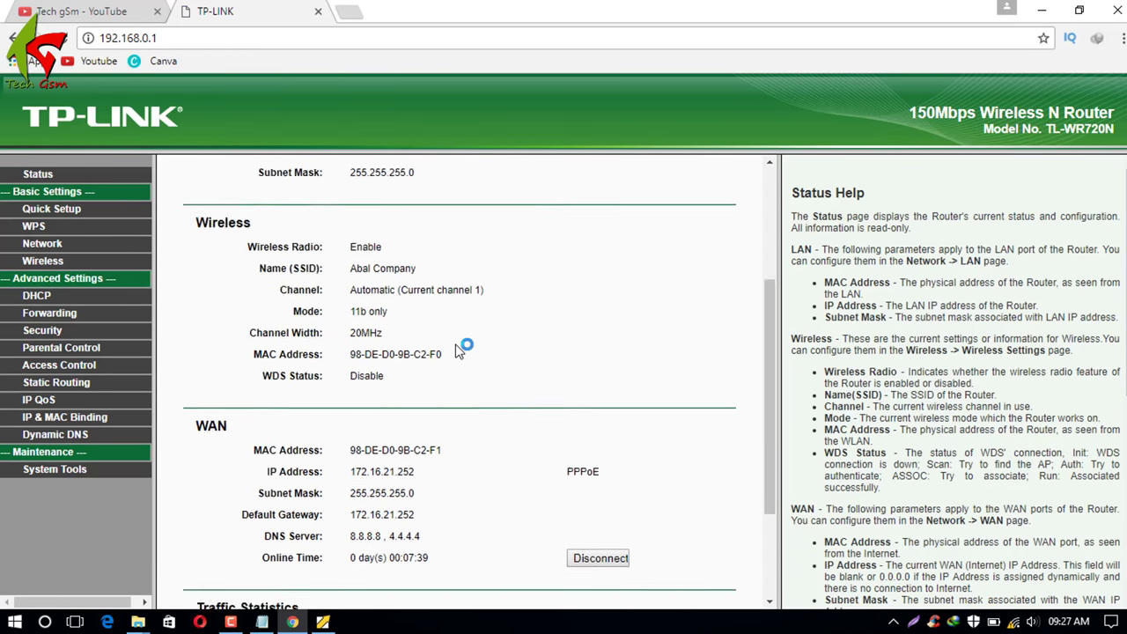
left_click(169, 38)
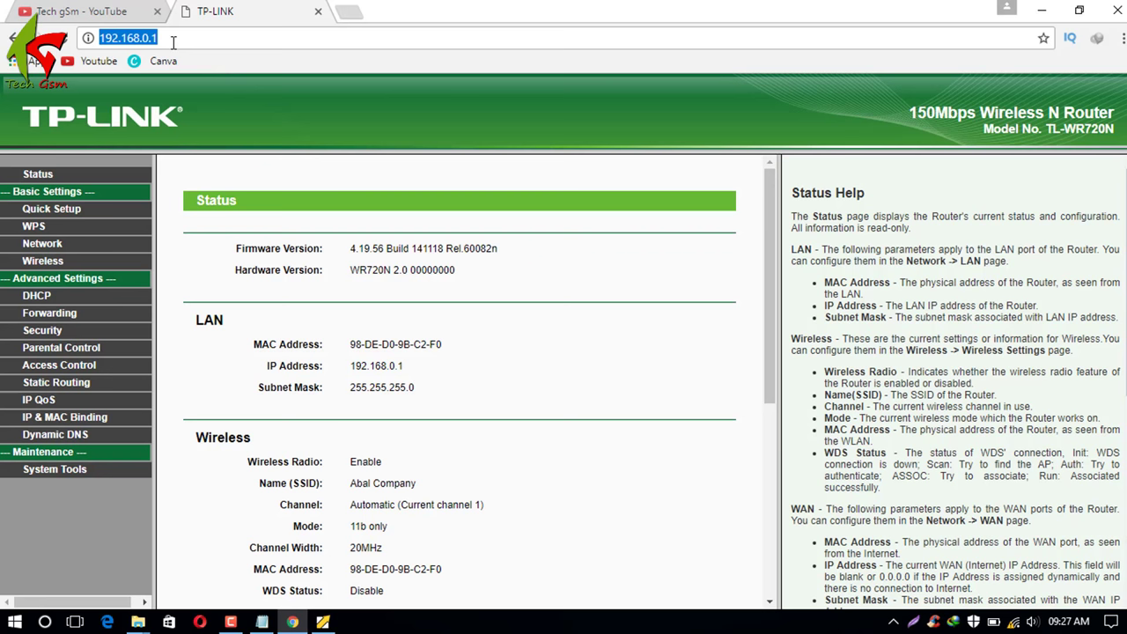
right_click(172, 38)
left_click(202, 103)
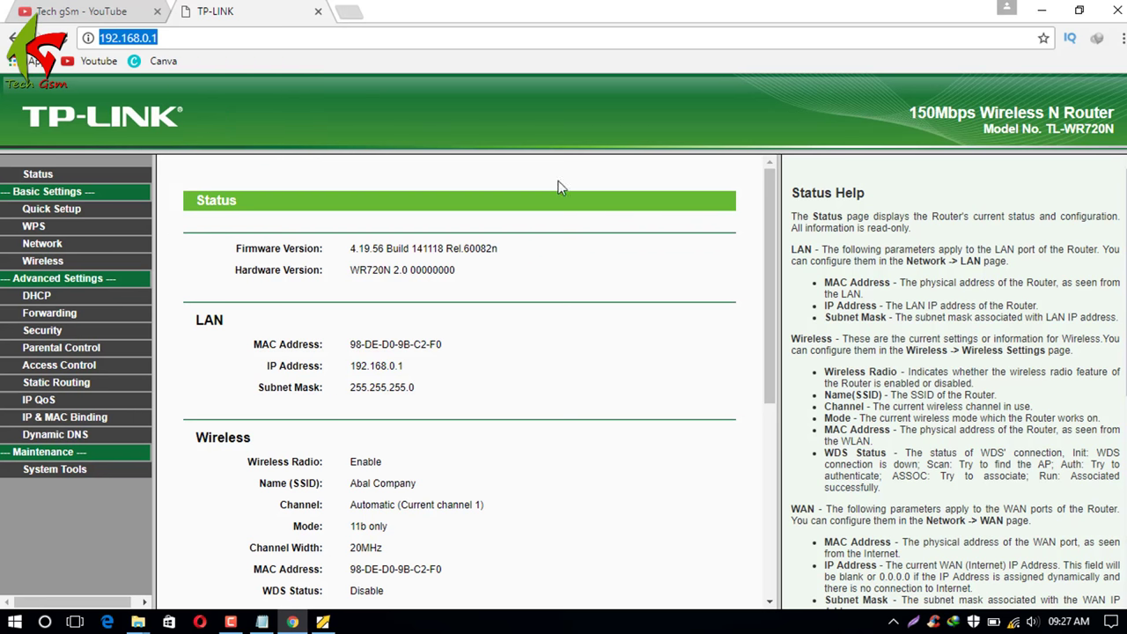
left_click(1040, 17)
Step: Launch Opera maximized, turn its VPN off, and go to the pasted address 192.168.0.1
double_click(51, 449)
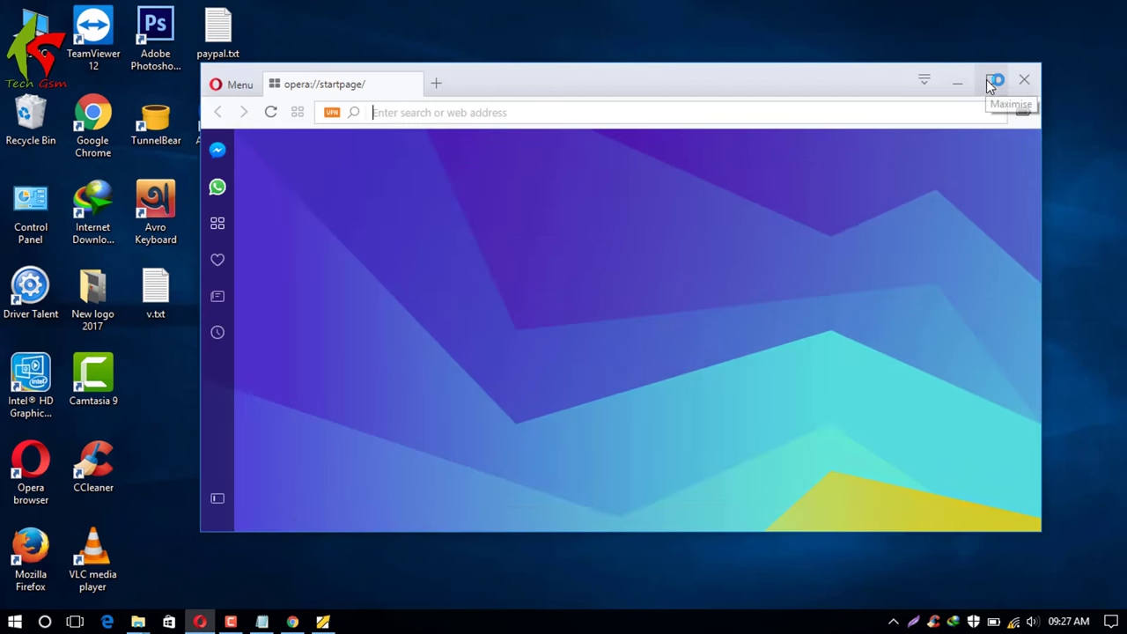
left_click(991, 80)
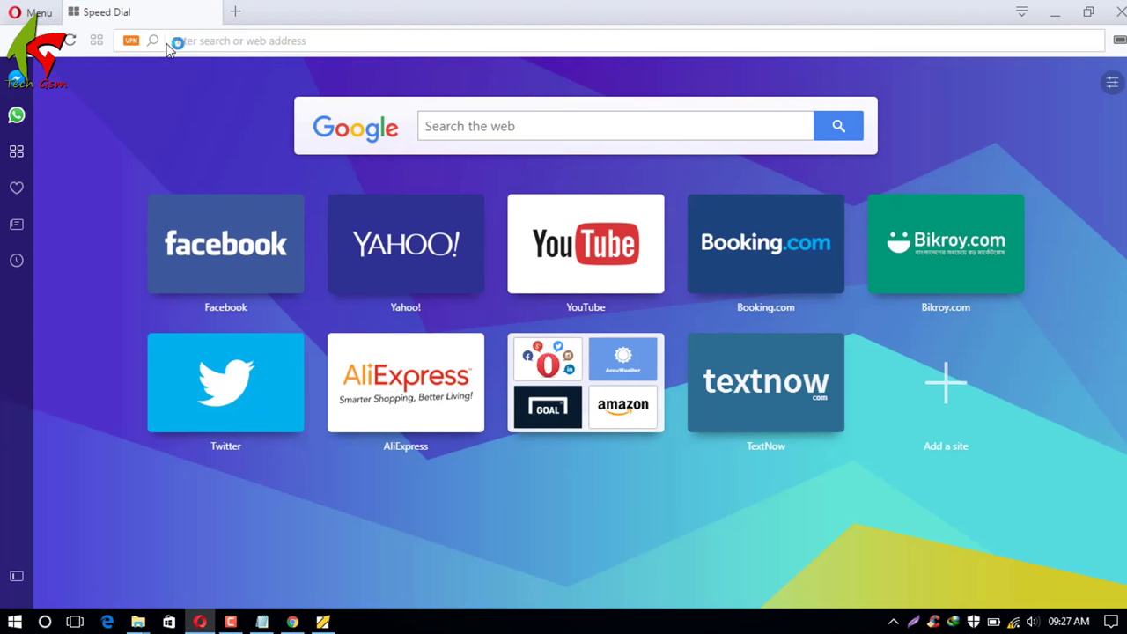
left_click(131, 40)
left_click(164, 103)
right_click(277, 41)
left_click(310, 118)
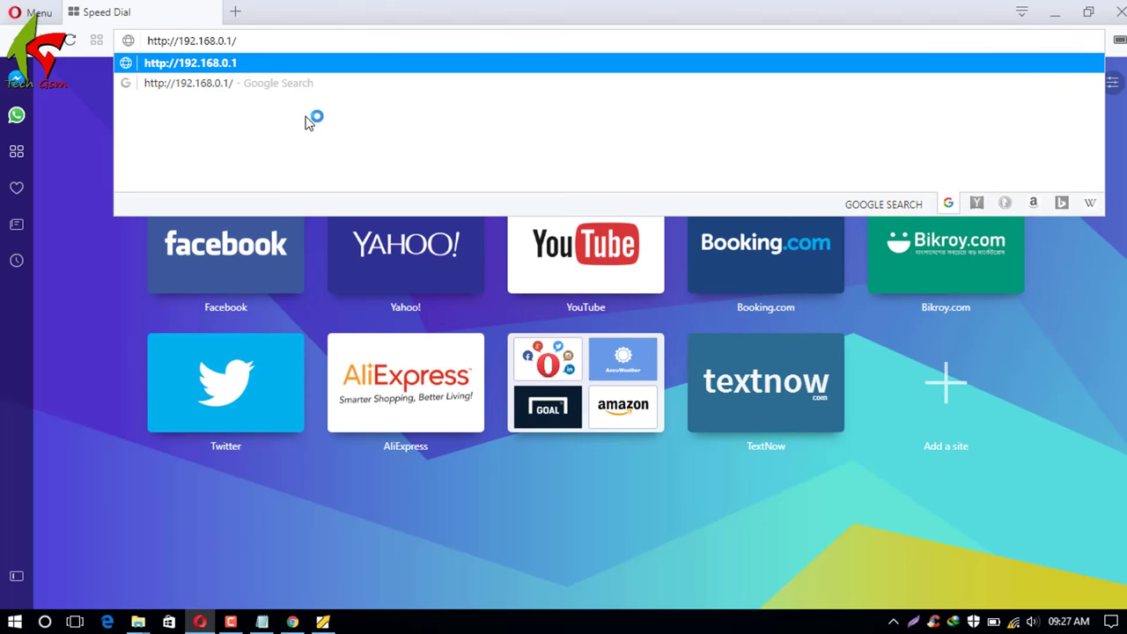
key("Return")
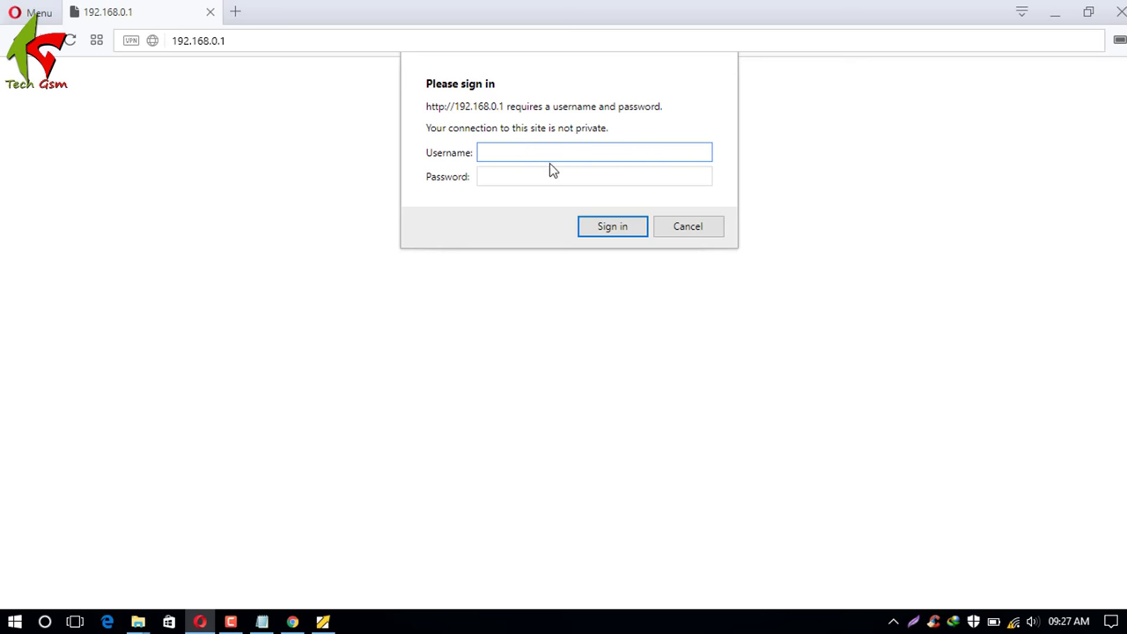
Step: Try signing in to the router as 'admin' with a password, compare with Chrome's status page, then return to the password field
left_click(520, 172)
left_click(524, 155)
type("admin")
left_click(535, 179)
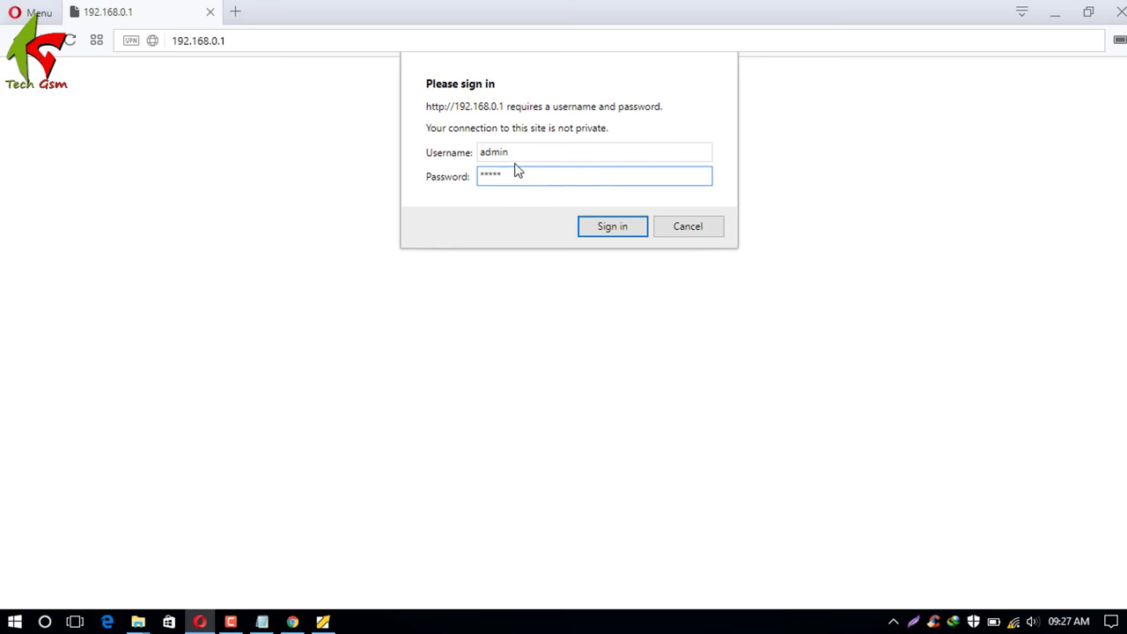
double_click(523, 176)
left_click(566, 151)
key("Return")
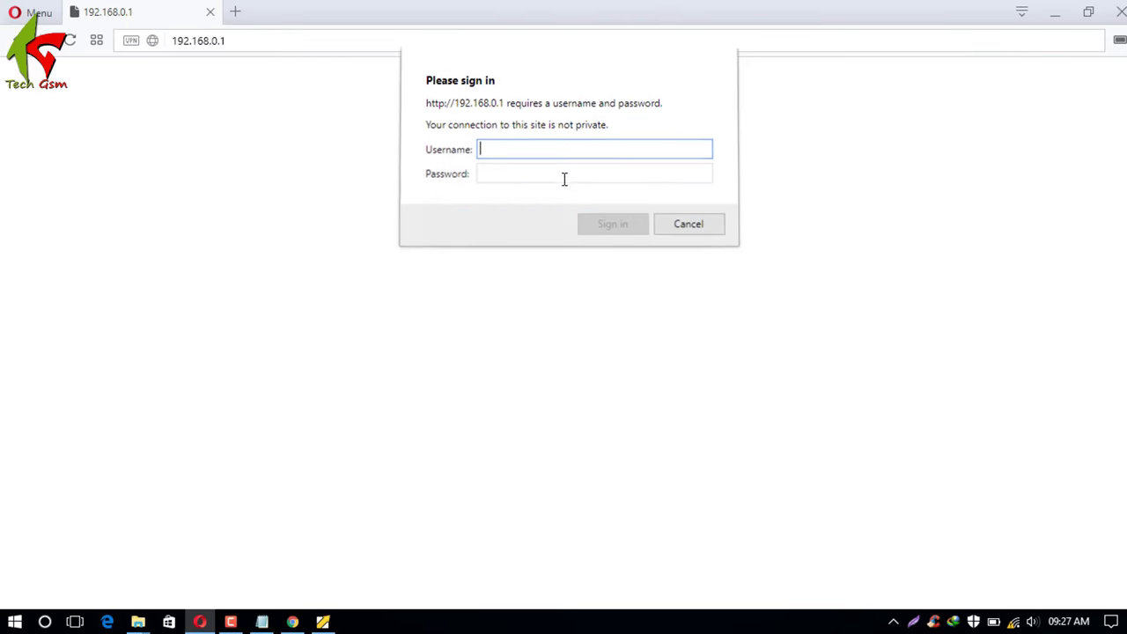
left_click(300, 621)
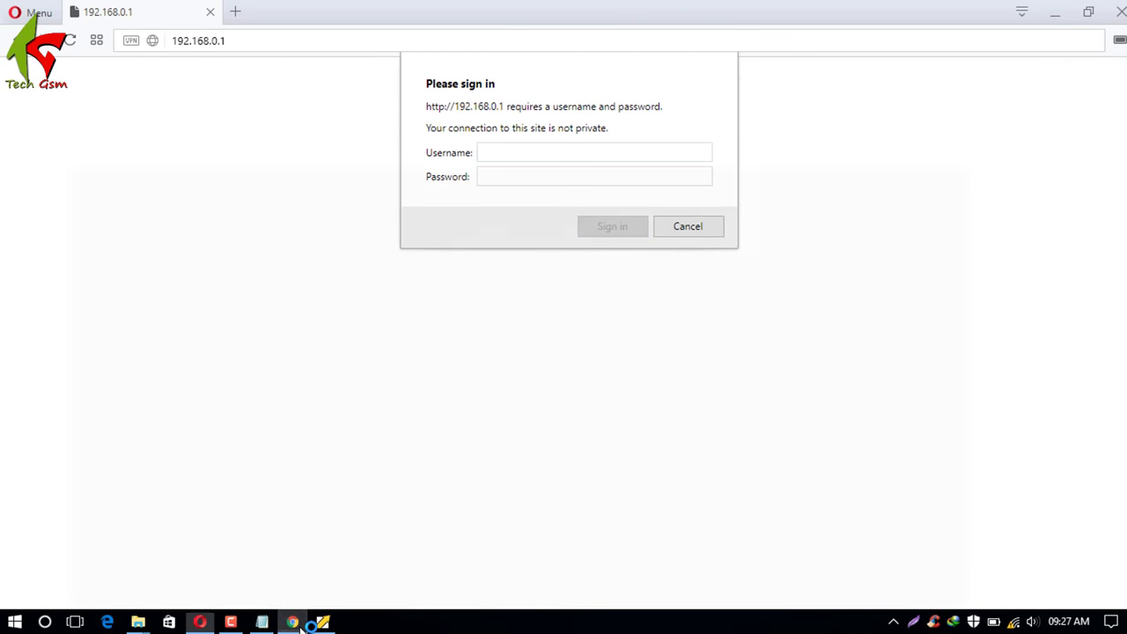
scroll(348, 327, "down", 4)
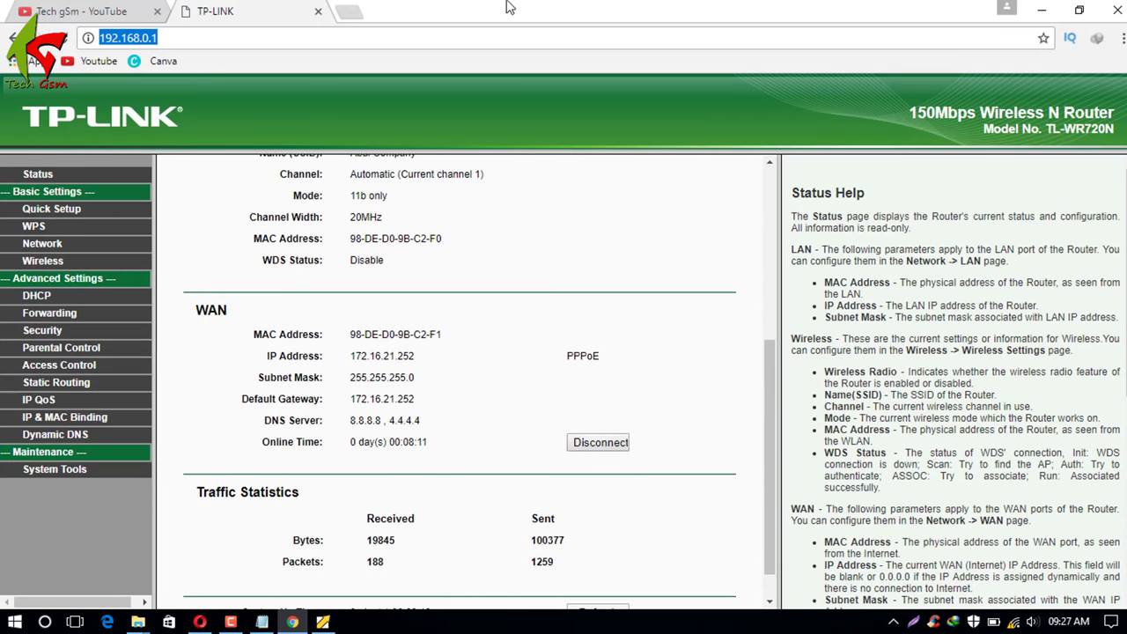
left_click(1042, 10)
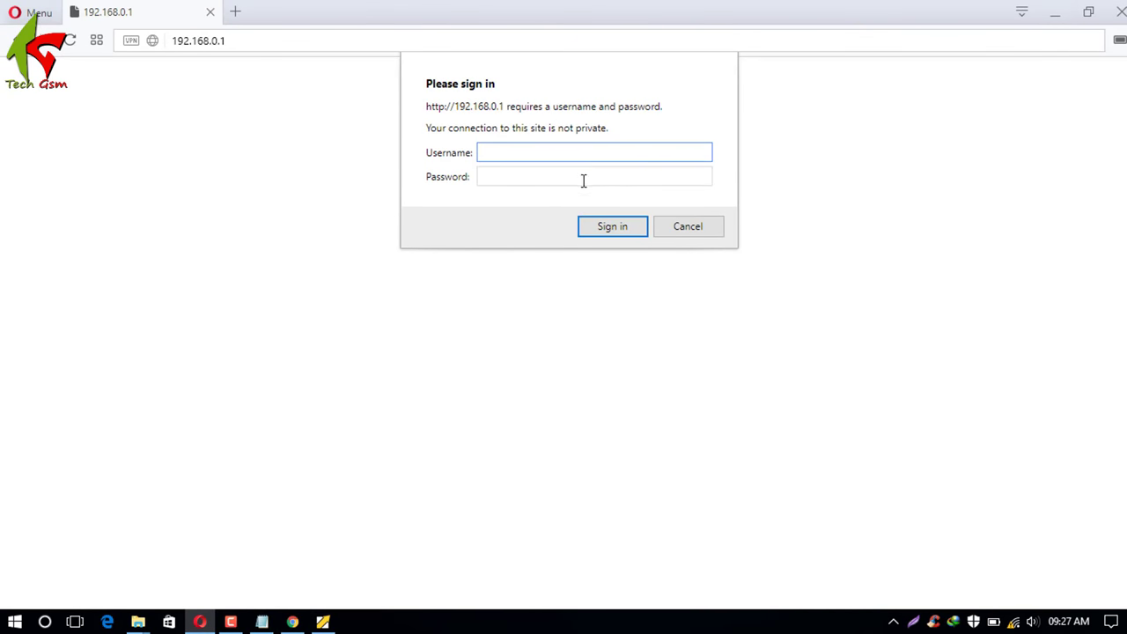
left_click(531, 181)
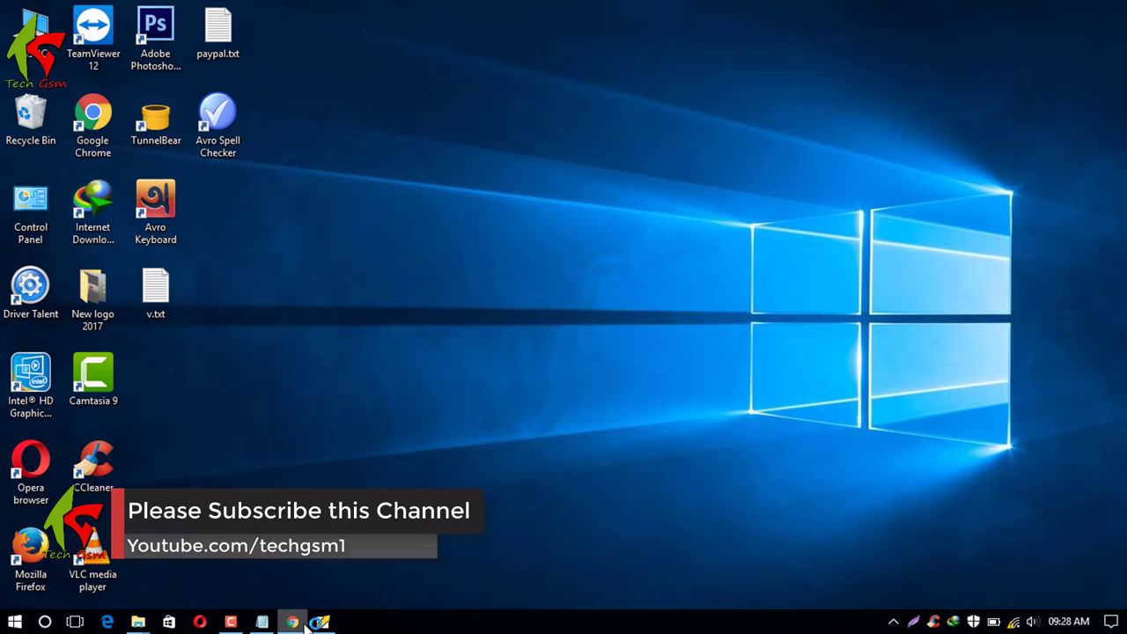
Step: Go to Wireless Settings and point out the SSID1, Channel, Mode and Channel Width fields
left_click(292, 622)
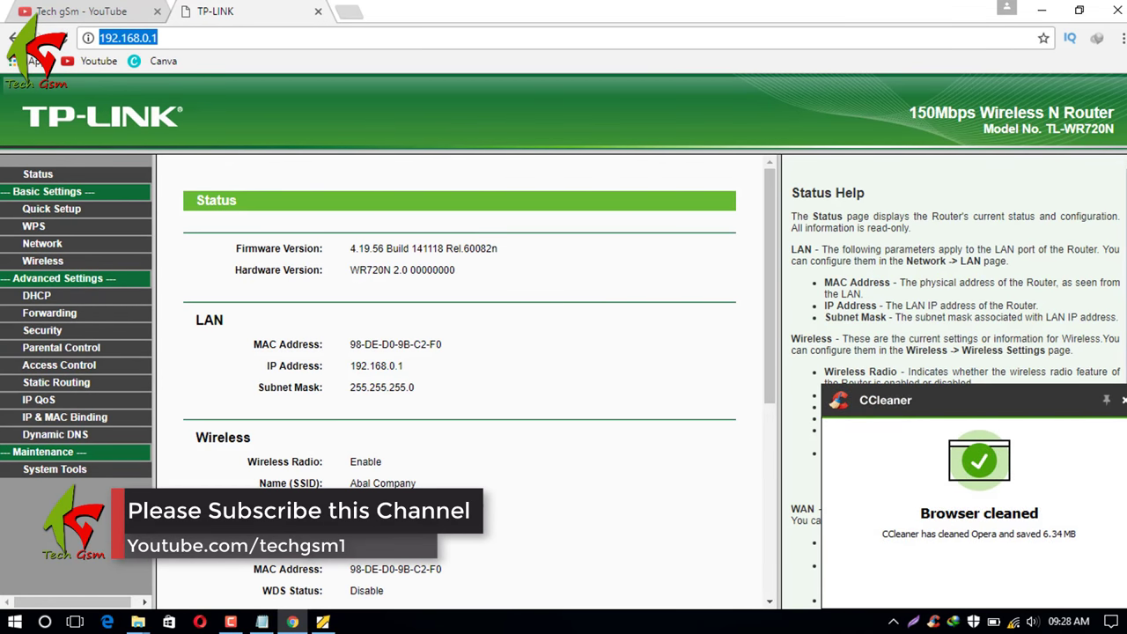
left_click(44, 261)
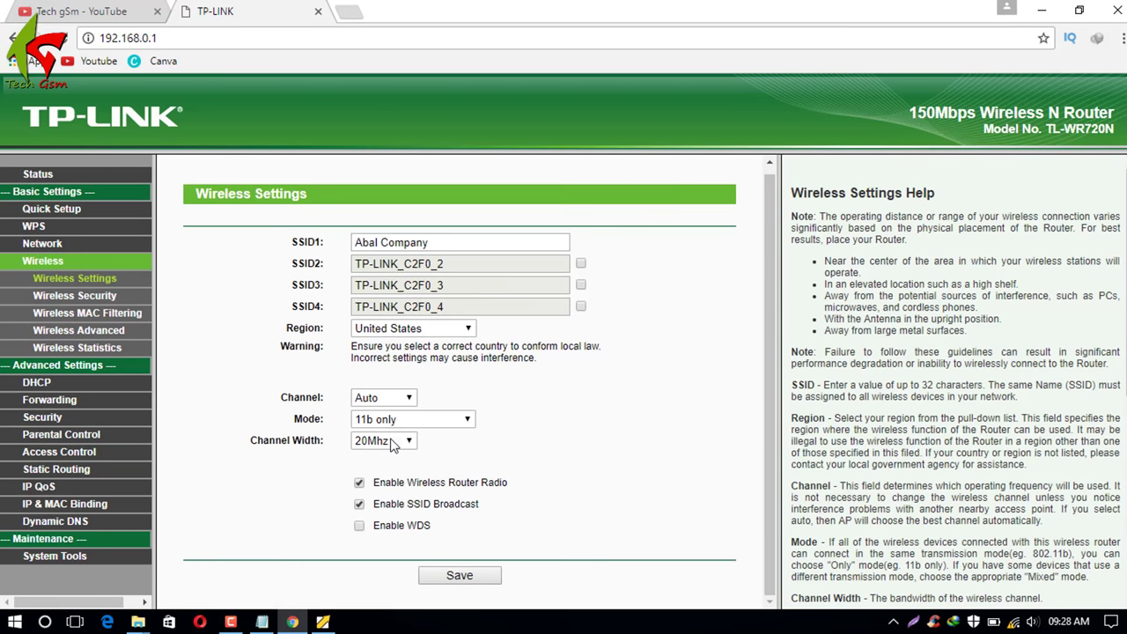
left_click_drag(280, 244, 302, 242)
left_click(303, 241)
left_click_drag(283, 397, 330, 415)
left_click_drag(263, 443, 319, 443)
left_click(302, 467)
Step: Set Channel 11, Mode 11bgn mixed and Channel Width 40MHz, then save
left_click(407, 399)
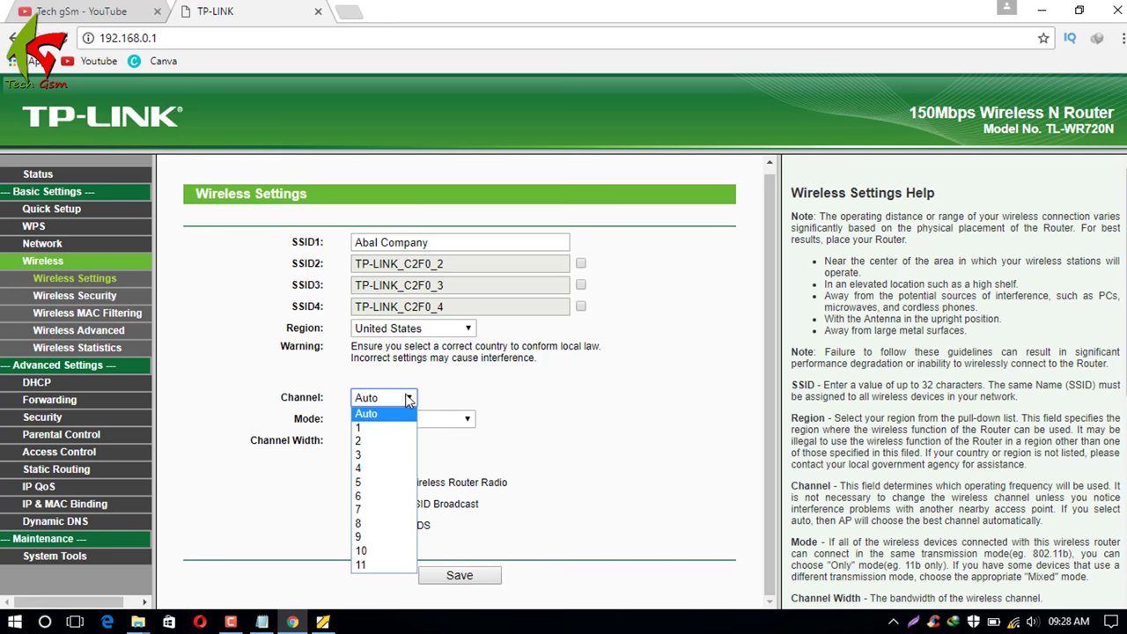
left_click(370, 565)
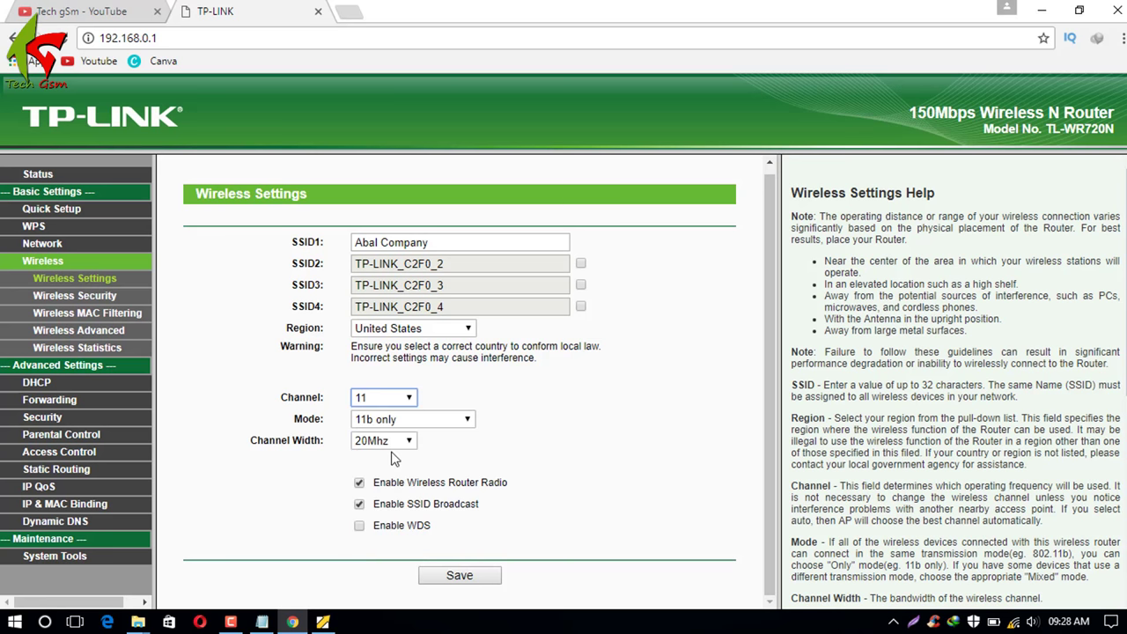
left_click(410, 421)
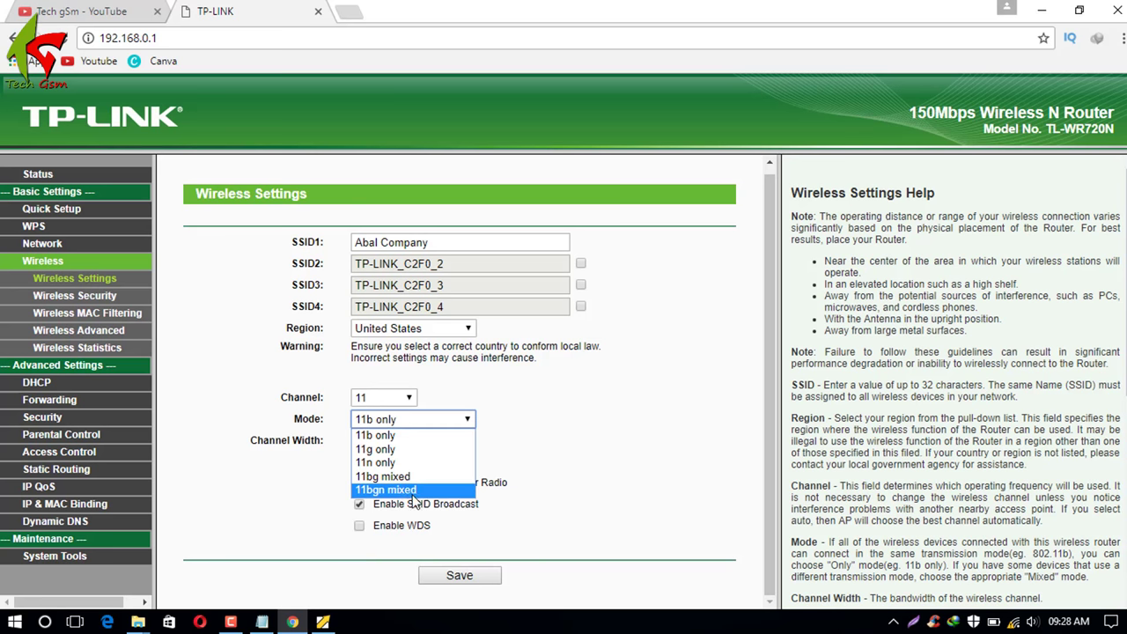
left_click(413, 491)
left_click(398, 446)
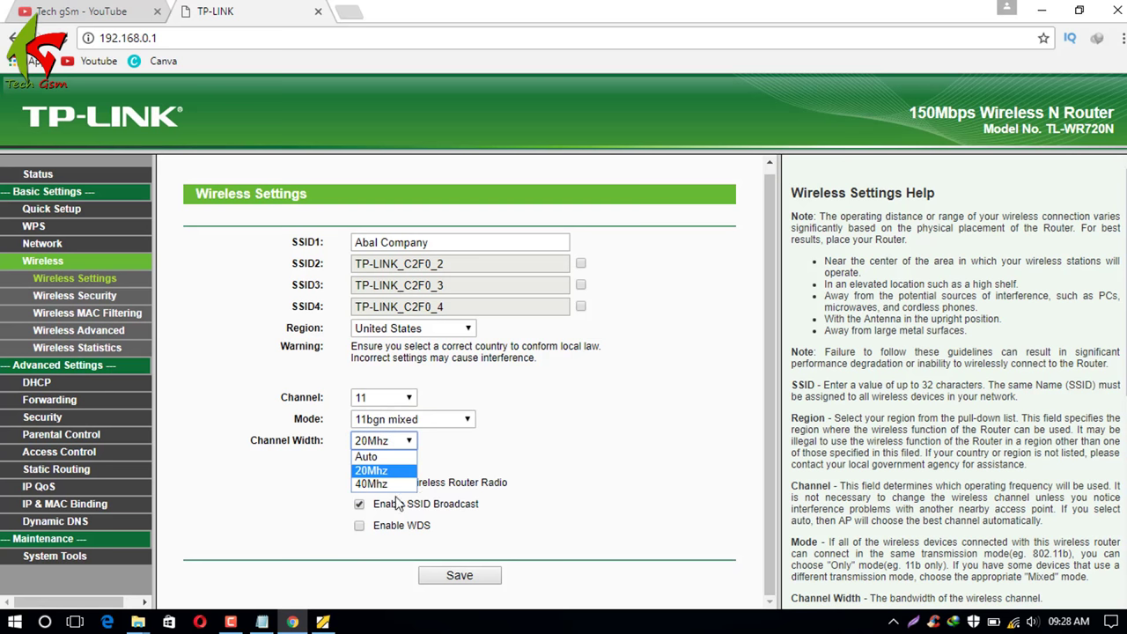
left_click(385, 483)
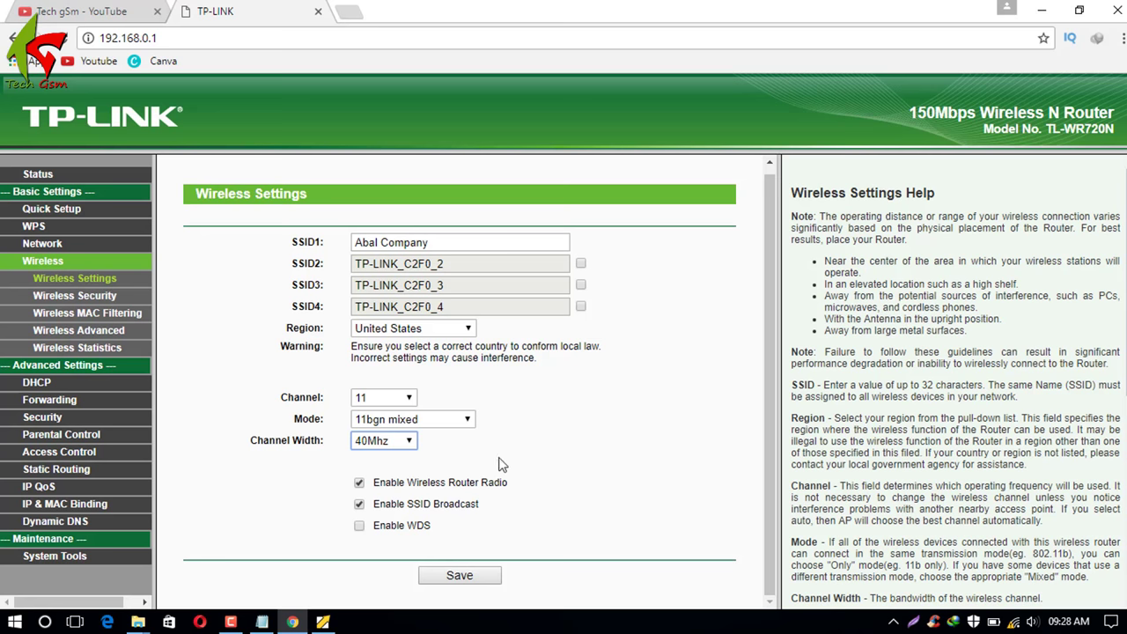
left_click(596, 421)
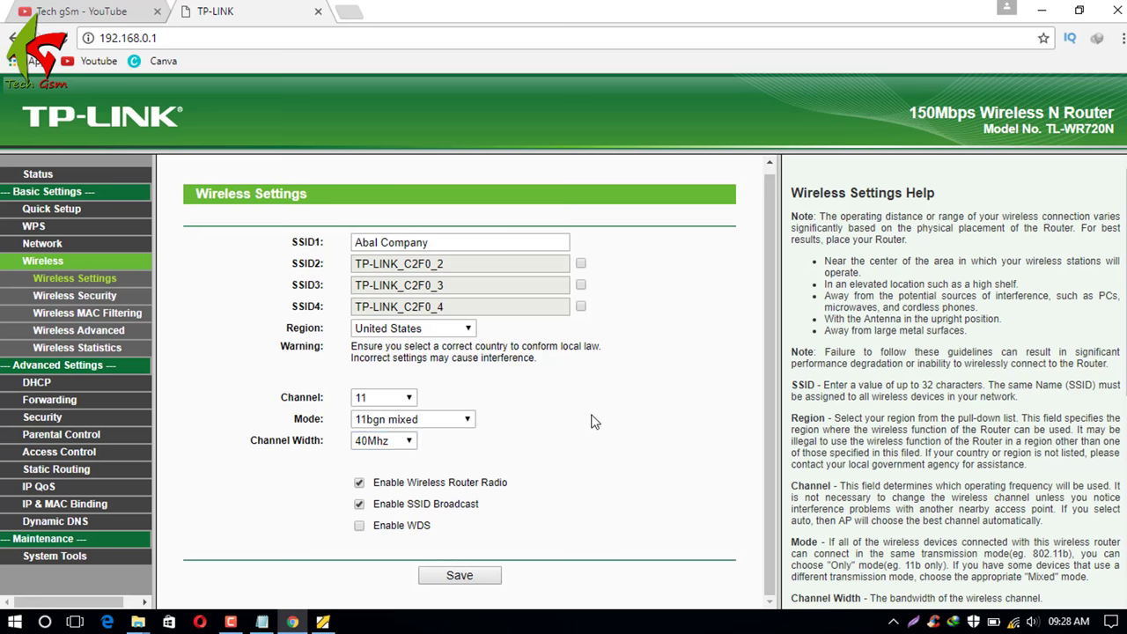
left_click(460, 576)
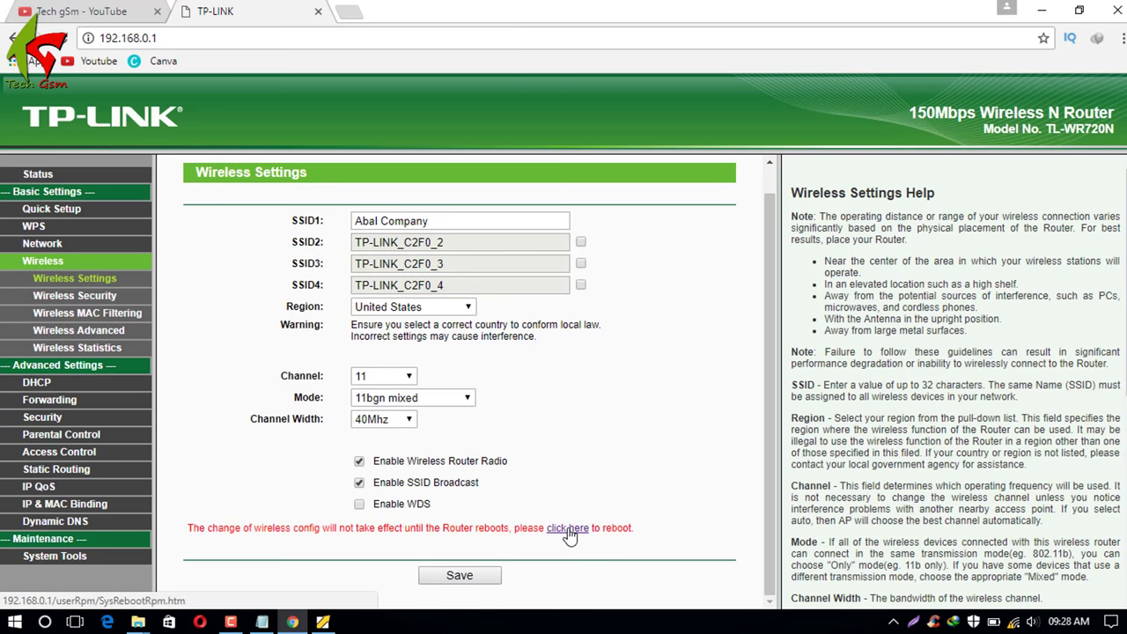
Step: Reboot the router from its reboot page via the notice link, confirming with OK
left_click(568, 529)
left_click(410, 278)
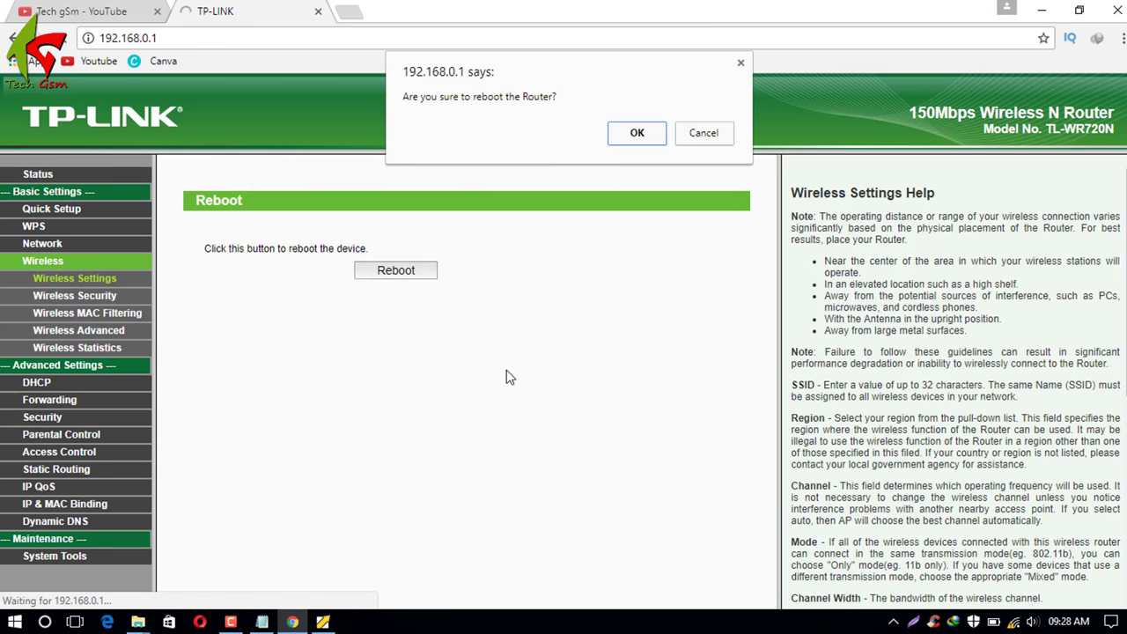
left_click(648, 138)
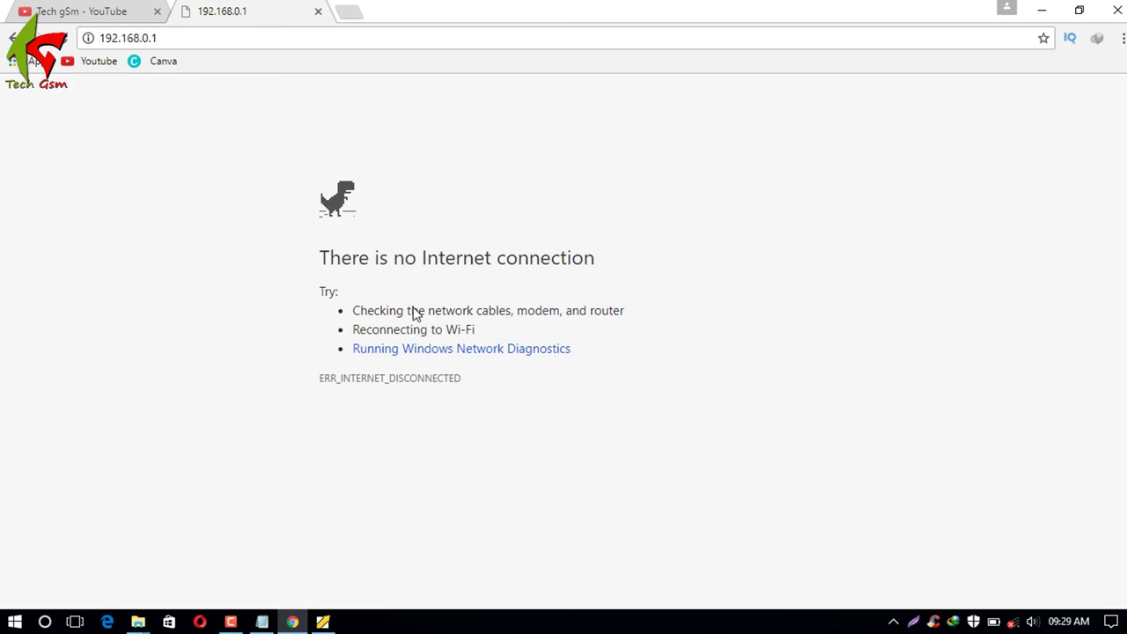
Step: Reconnect to the Abal Company Wi-Fi so the 192.168.0.1 Status page loads in Chrome
left_click(282, 33)
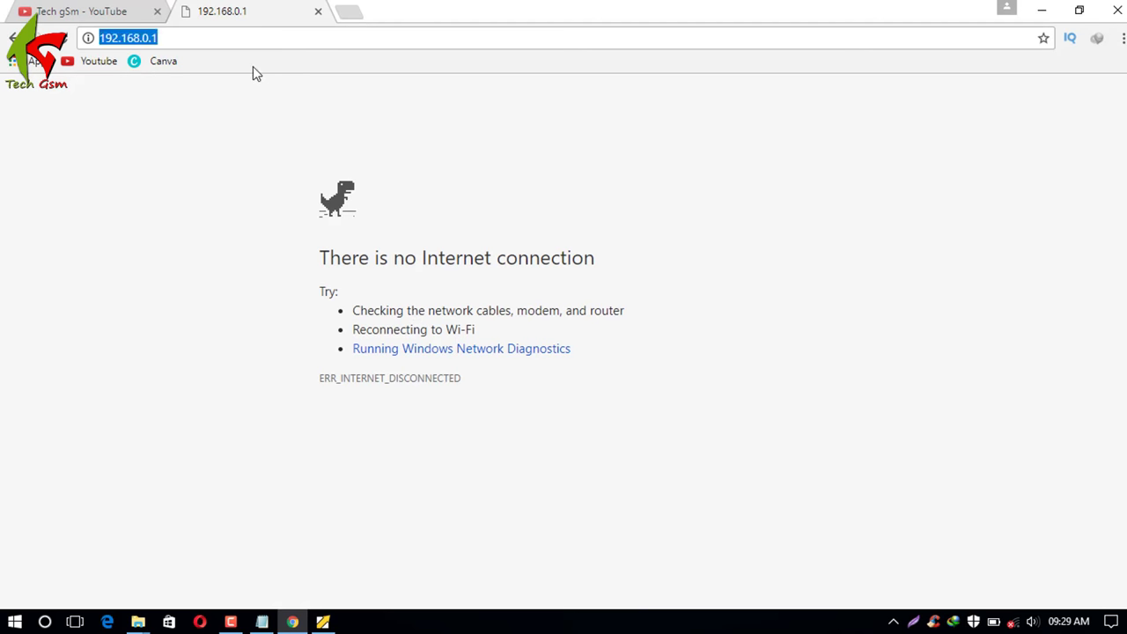
left_click(1013, 621)
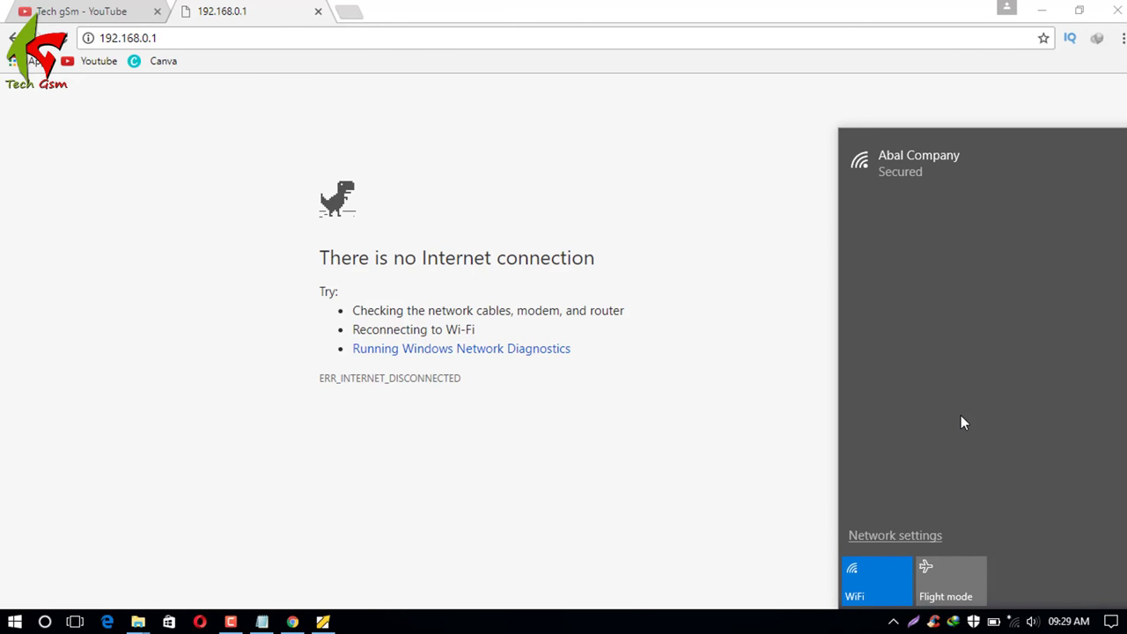
left_click(938, 182)
left_click(1050, 244)
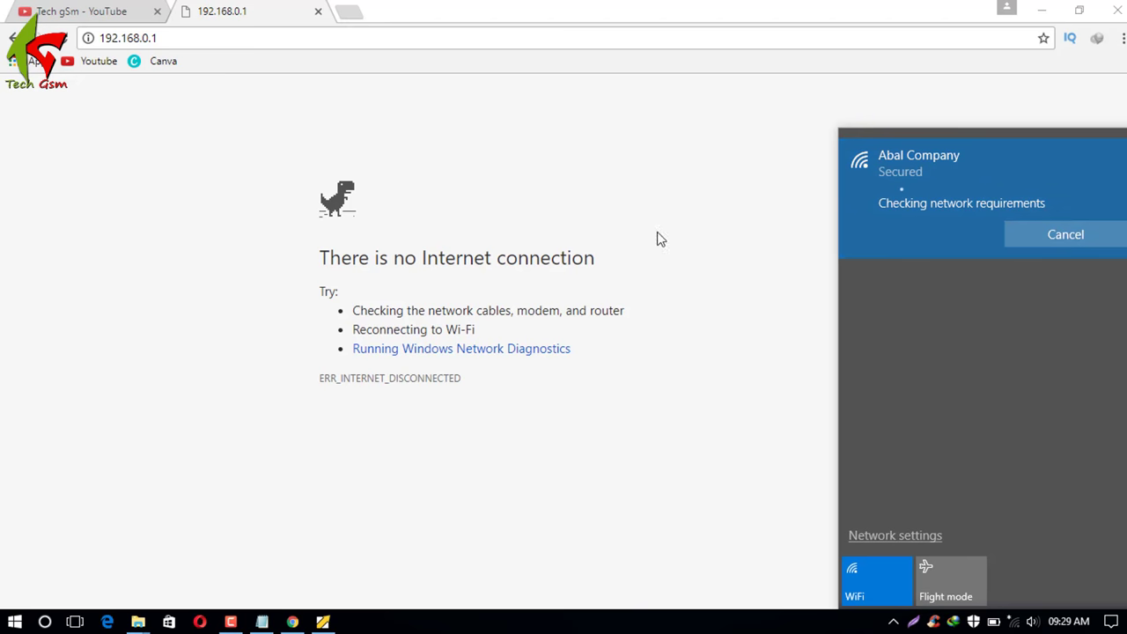
left_click(661, 6)
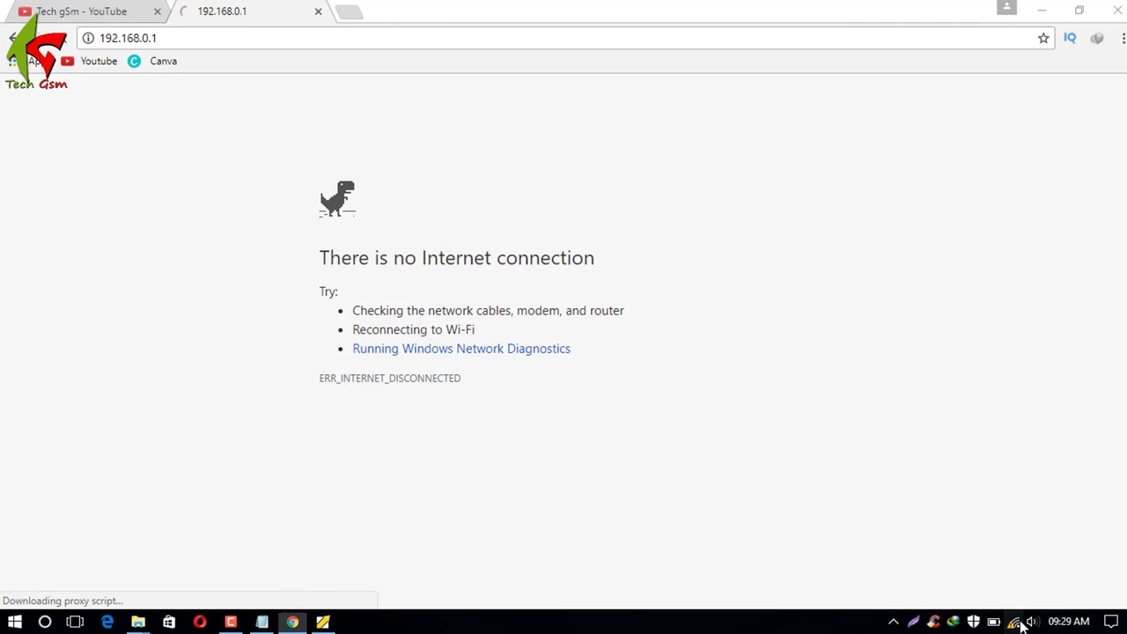
left_click(1014, 622)
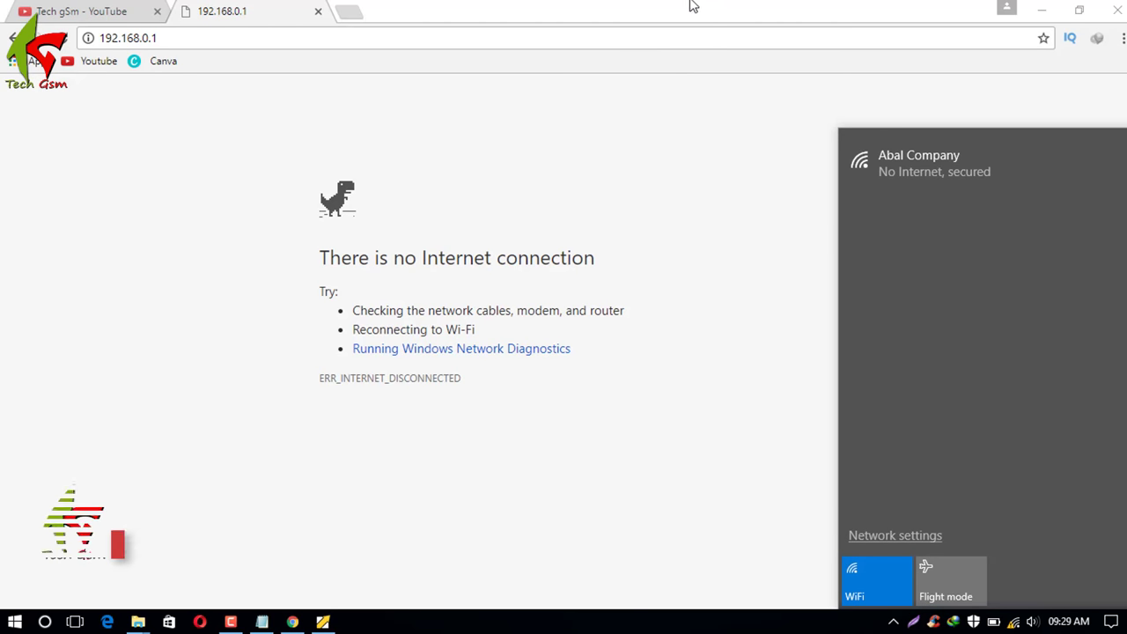
left_click(704, 334)
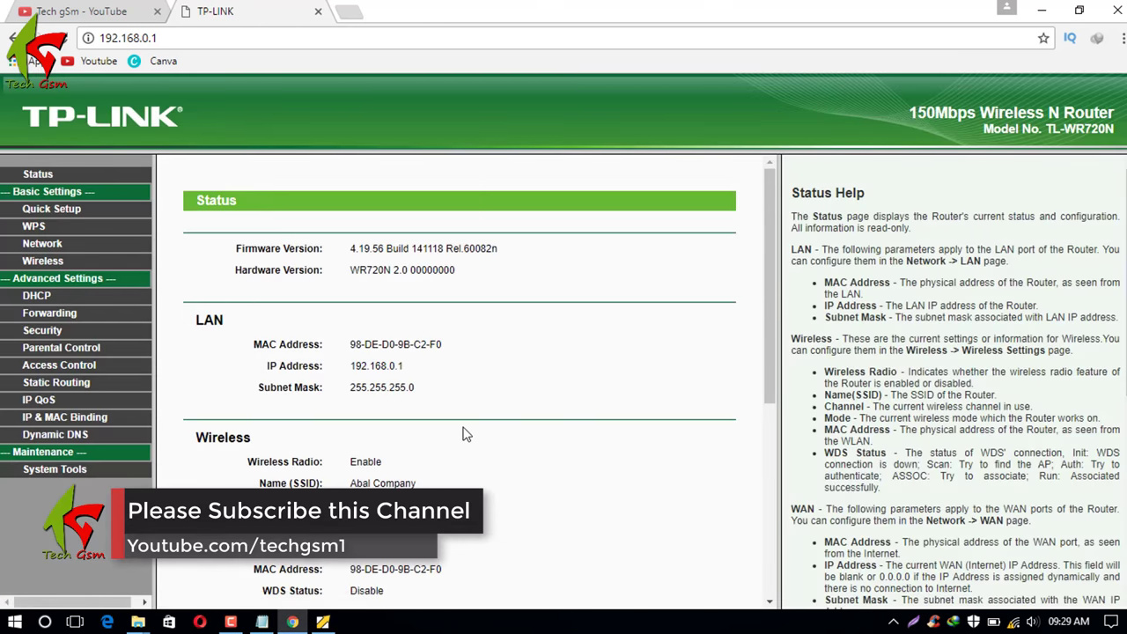
scroll(441, 401, "down", 3)
scroll(440, 400, "up", 3)
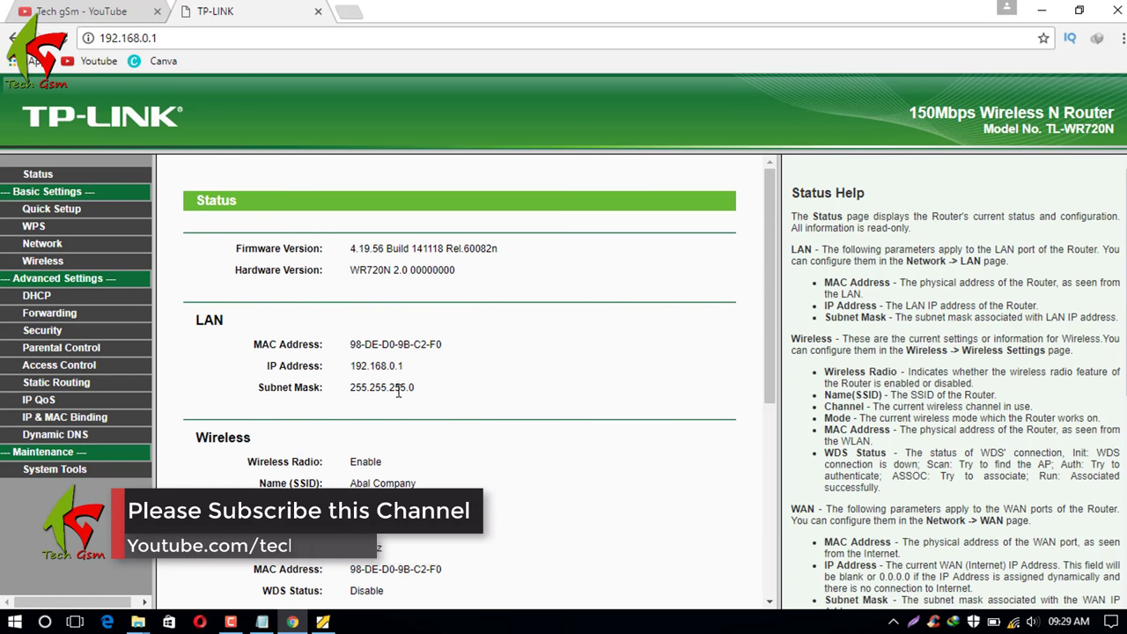
scroll(403, 392, "down", 1)
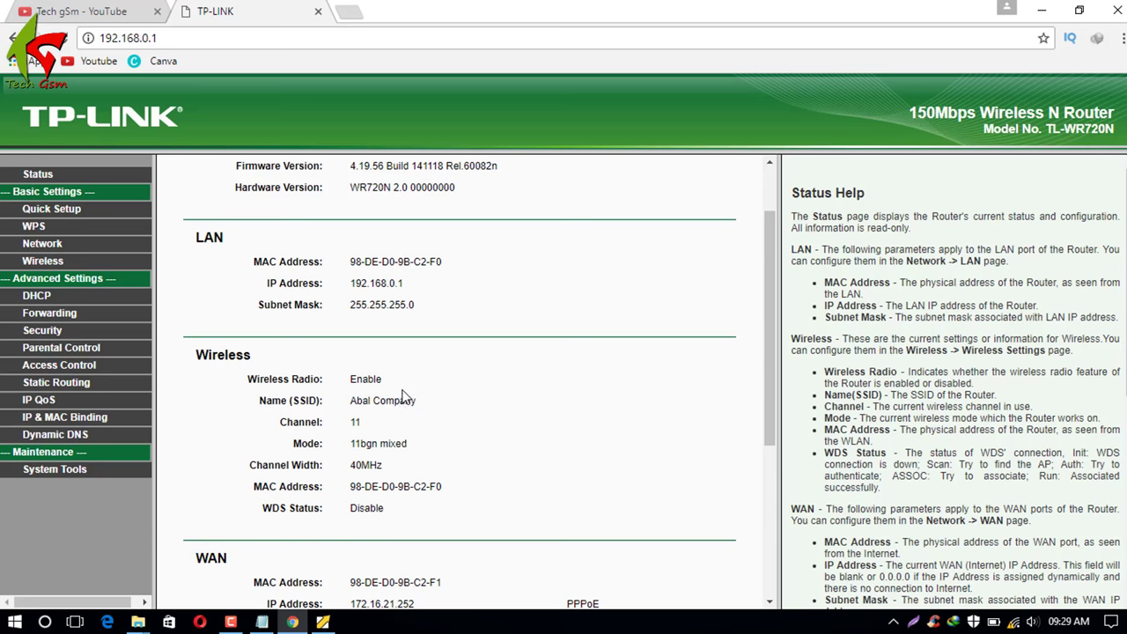
scroll(486, 401, "down", 2)
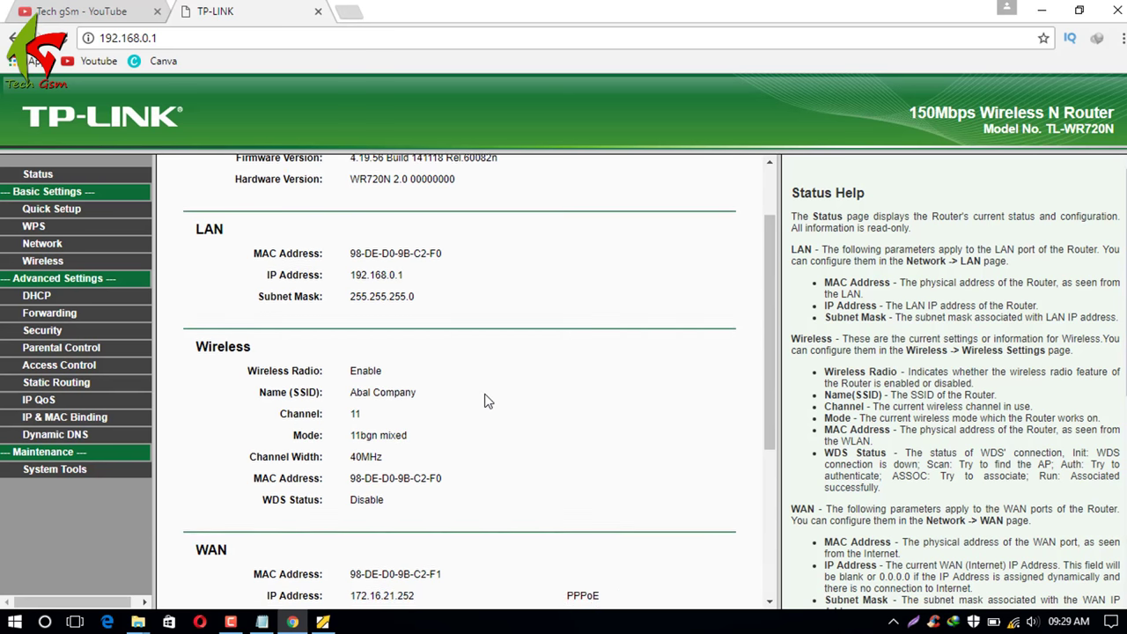
scroll(485, 400, "up", 3)
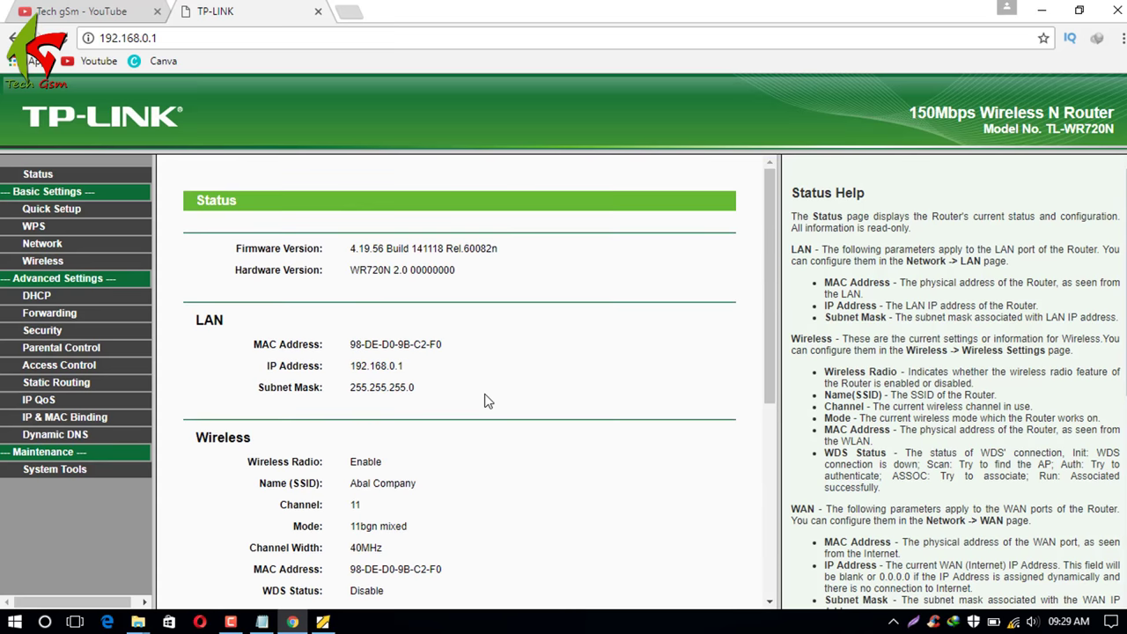